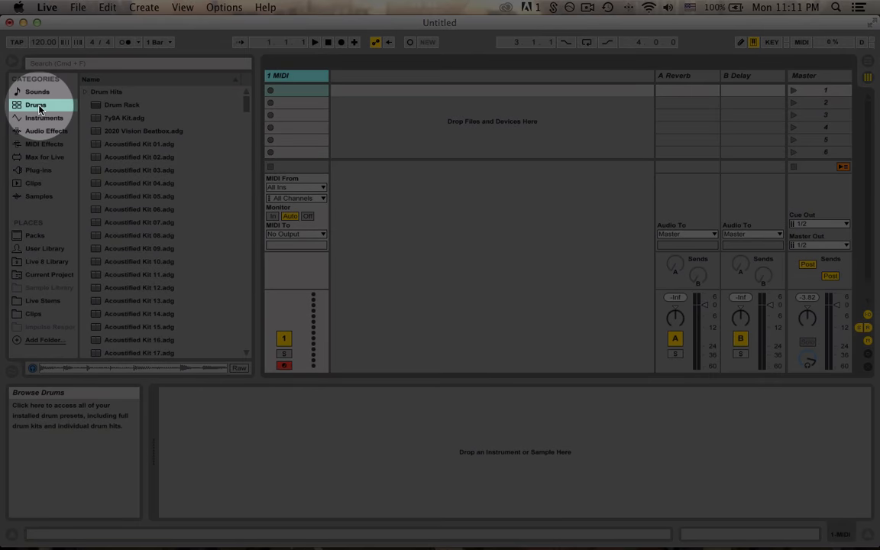
Load an empty Drum Rack onto the MIDI track and select the device
left_click(120, 105)
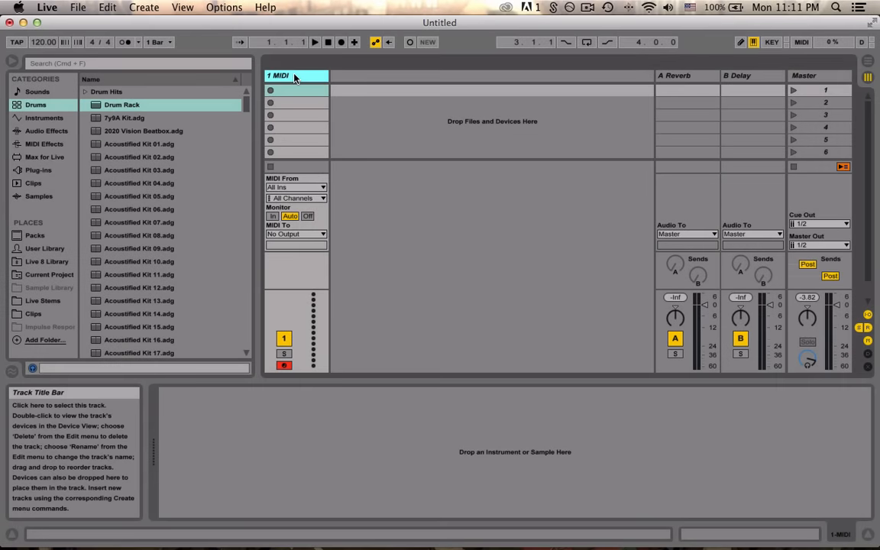
double_click(121, 105)
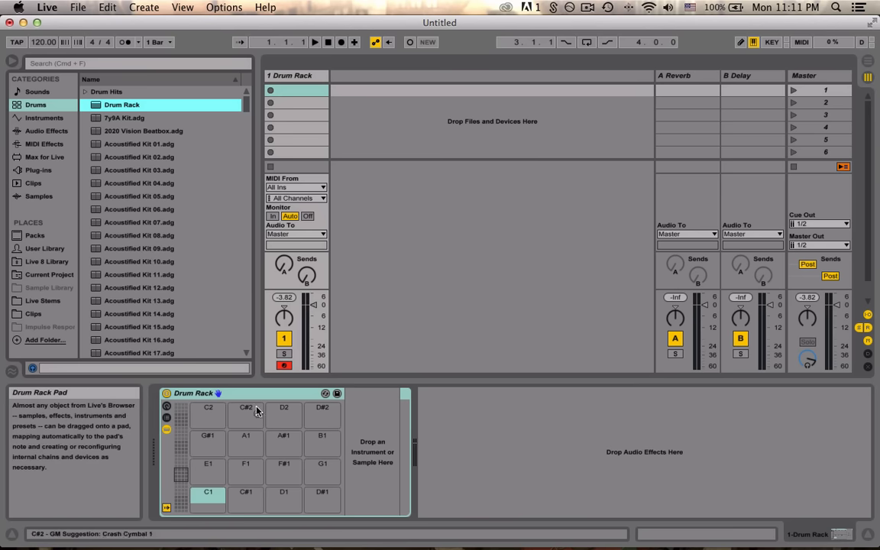
left_click(247, 394)
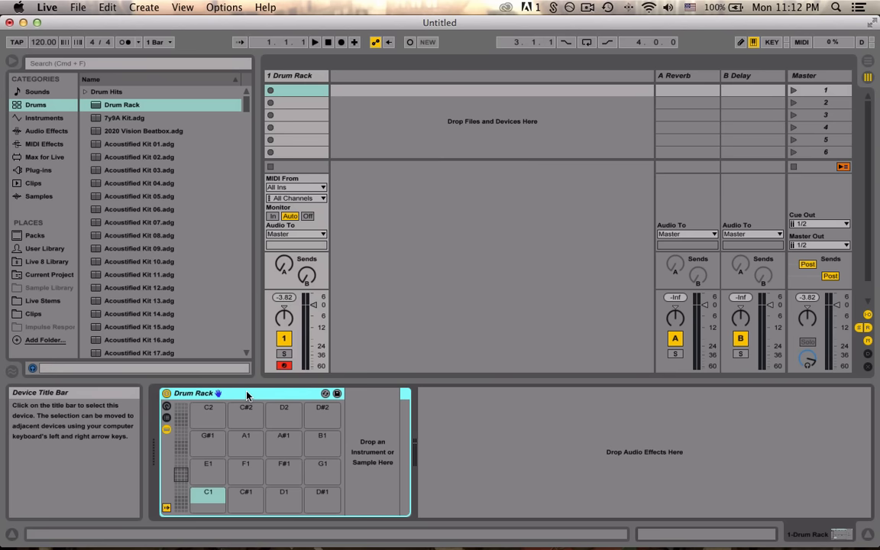
Search the browser for 808 drum kits and load Kit-808 Classic onto the track
key("ctrl+f")
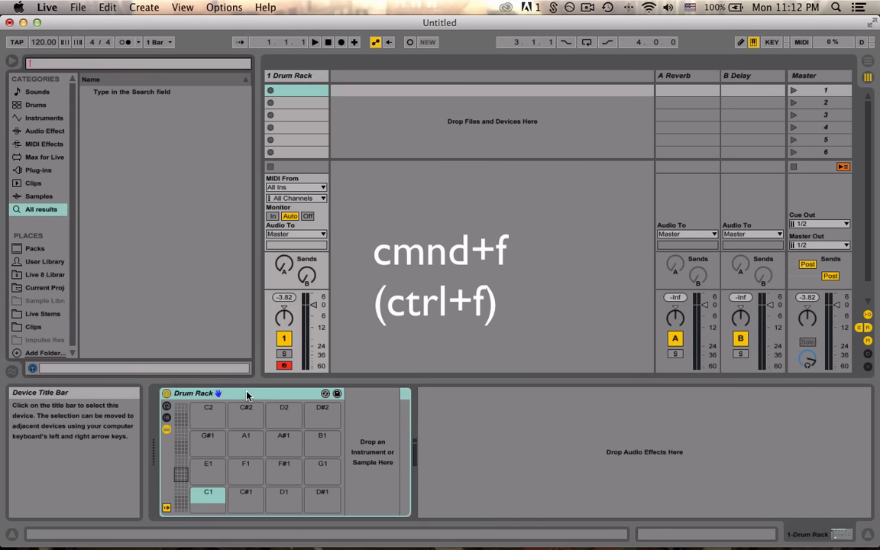
type("808")
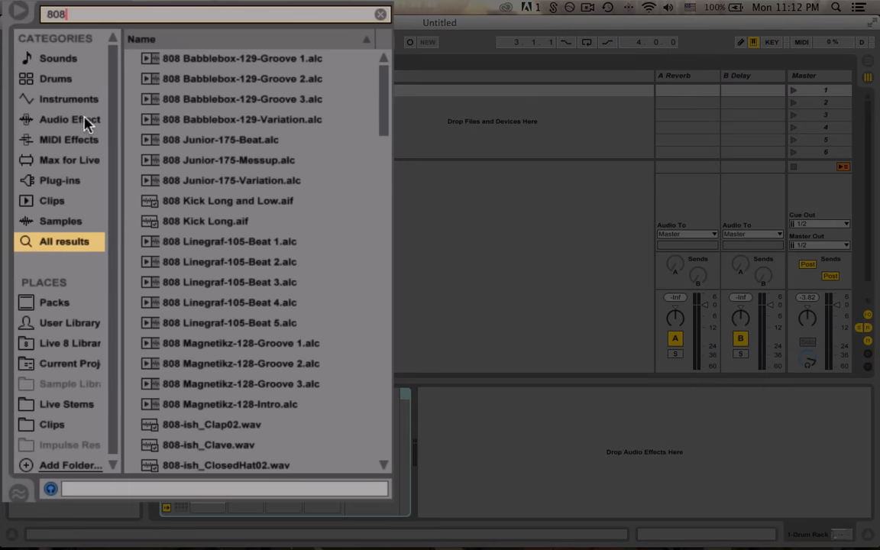
left_click(59, 79)
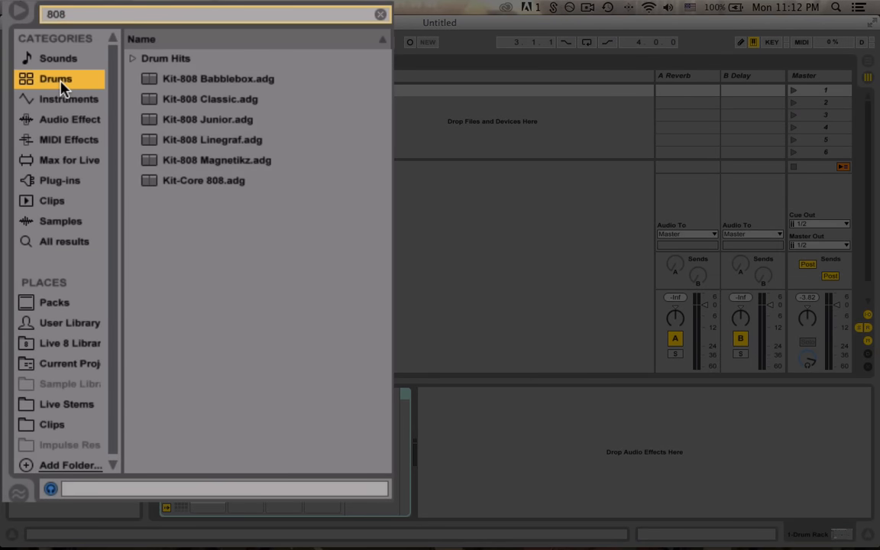
left_click(191, 101)
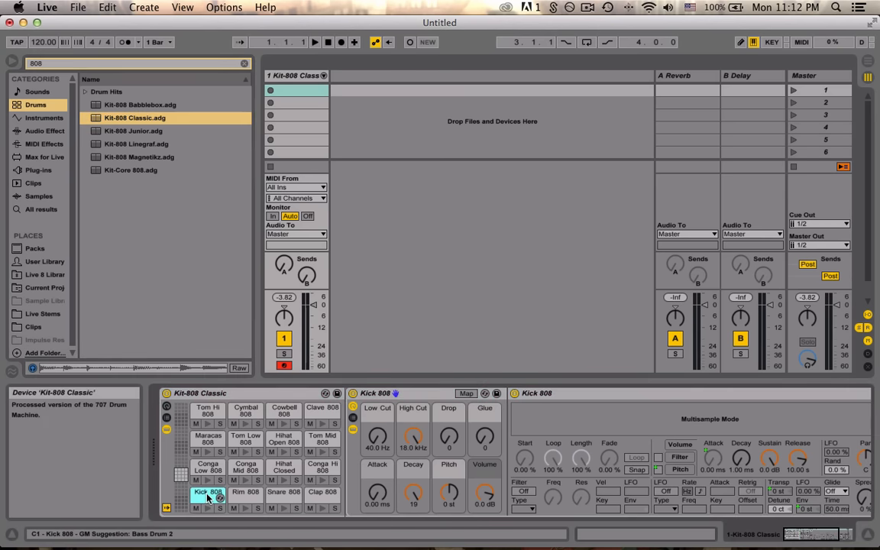
Step to the next pad to audition Rim 808
key("Right")
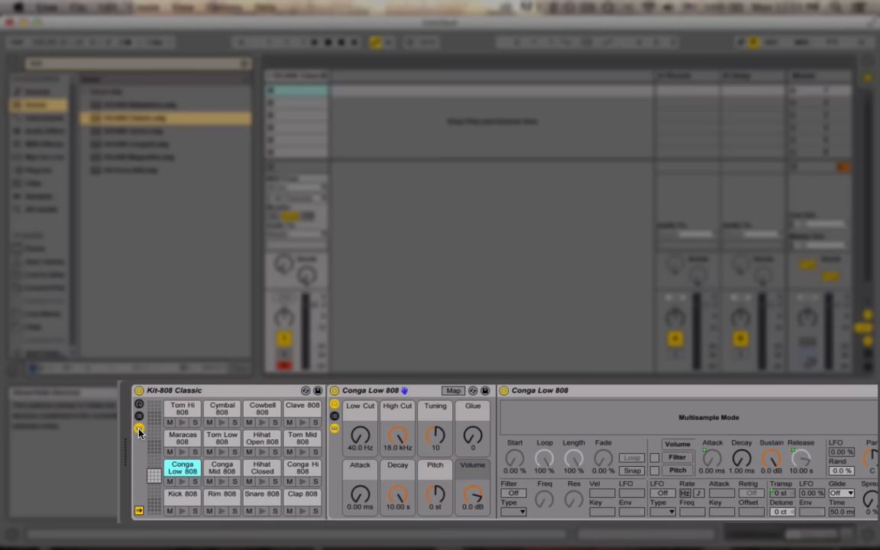
Hide the pads' instrument devices and reveal the rack's eight macro knobs
left_click(139, 430)
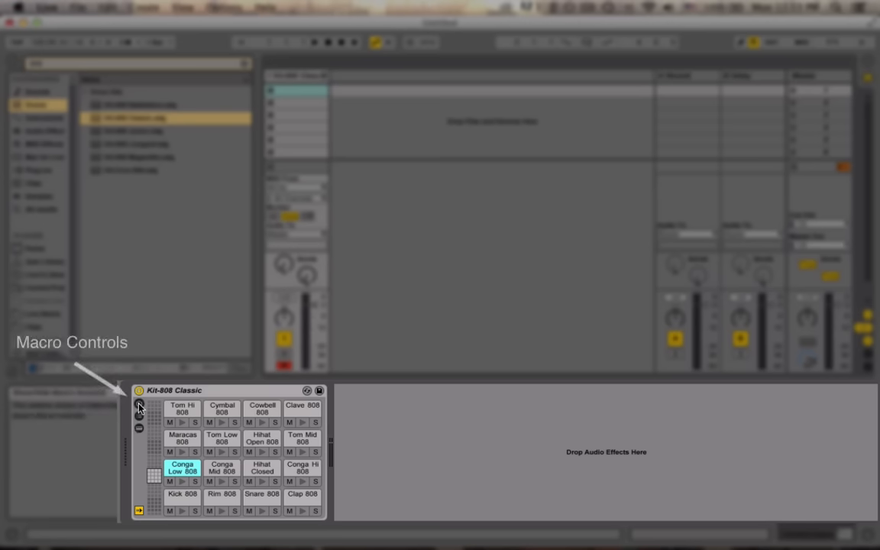
left_click(139, 405)
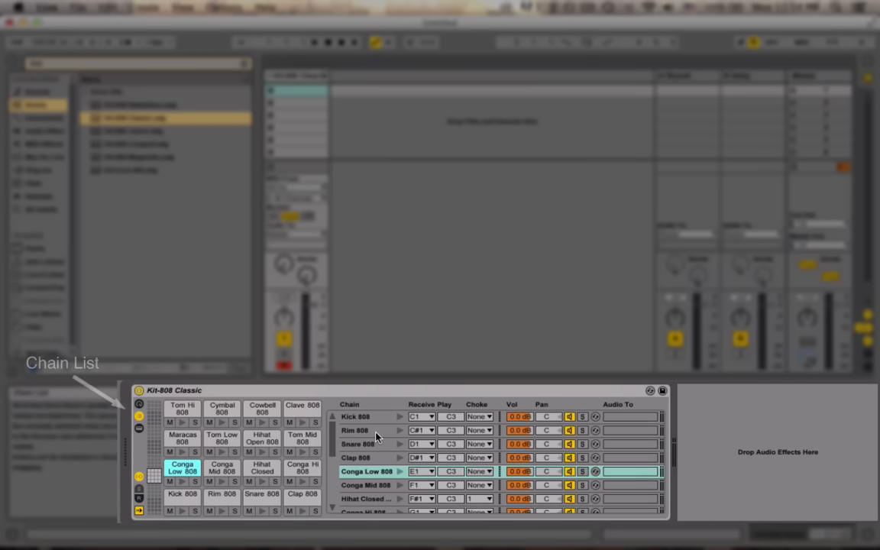
scroll(381, 458, "down", 3)
scroll(378, 443, "down", 5)
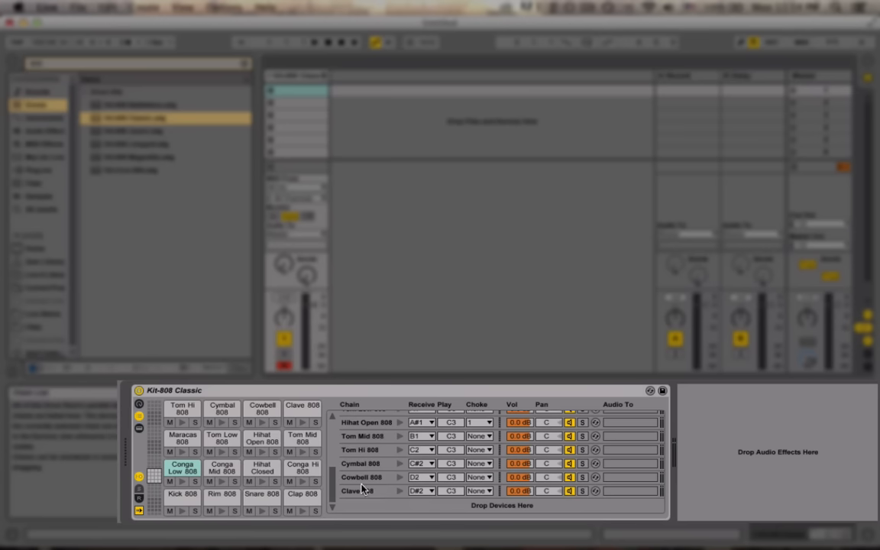
Select the Clave, Cymbal, Tom Hi and Hihat Open chains, ending on Kick 808 to show its devices
left_click(359, 490)
left_click(360, 463)
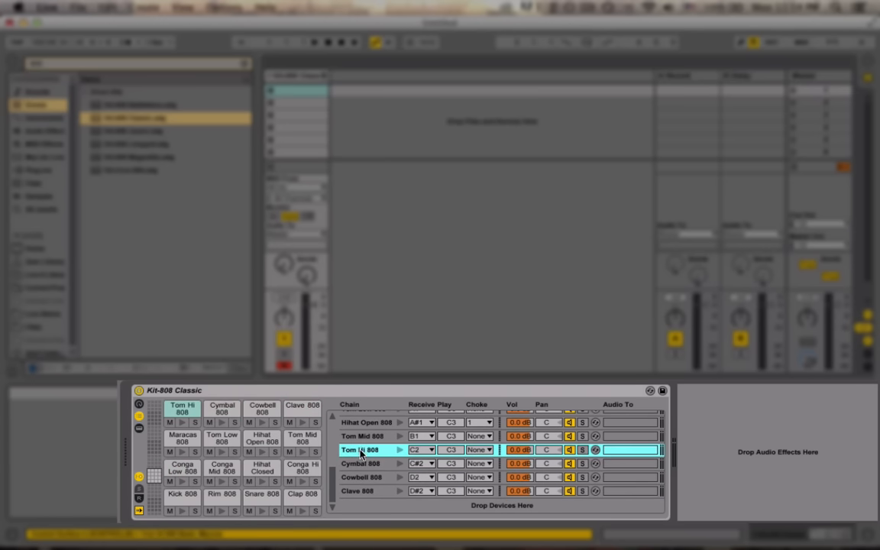
left_click(360, 436)
left_click(360, 423)
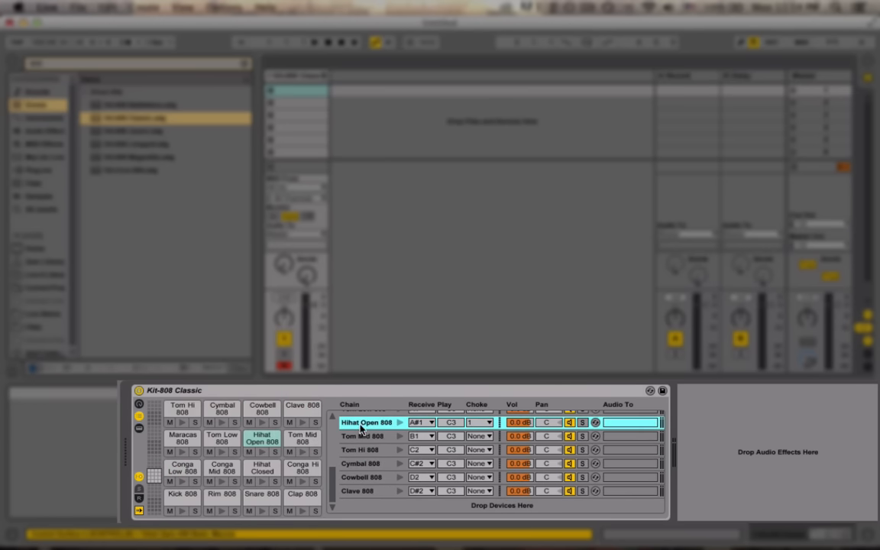
scroll(362, 425, "up", 3)
scroll(363, 435, "up", 3)
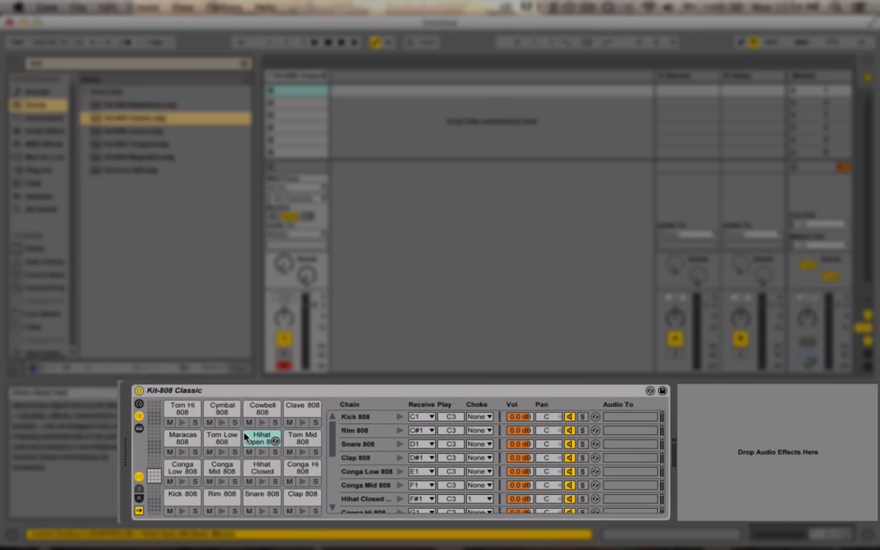
left_click(355, 417)
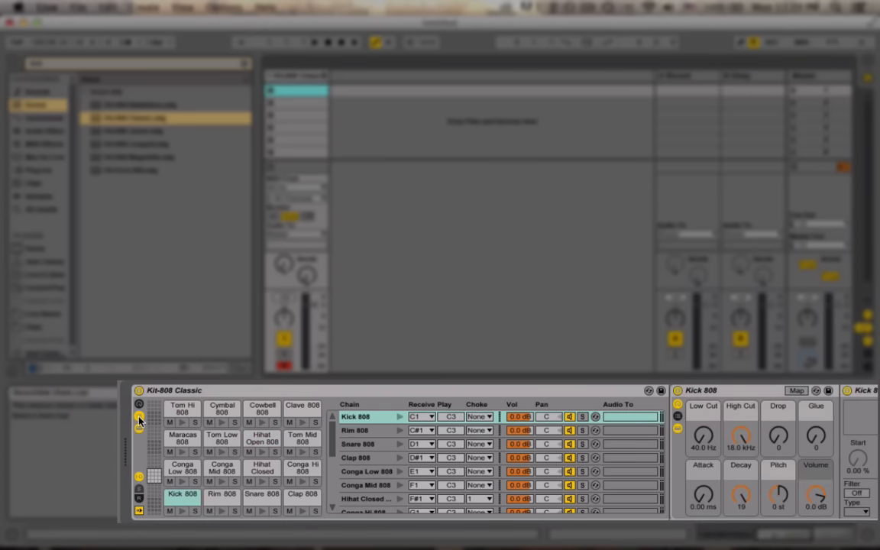
Hide the chain list, scroll the pad grid through higher note banks and return to the 808 sounds
left_click(140, 419)
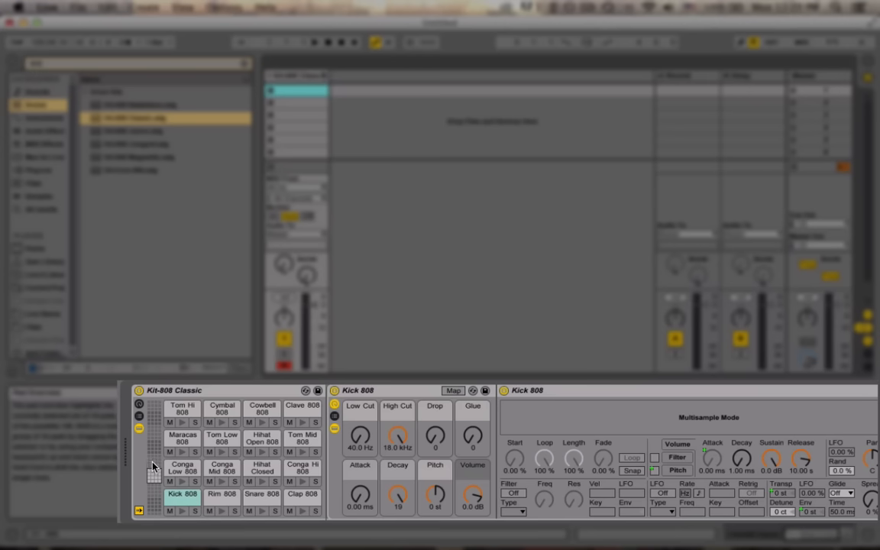
left_click(154, 449)
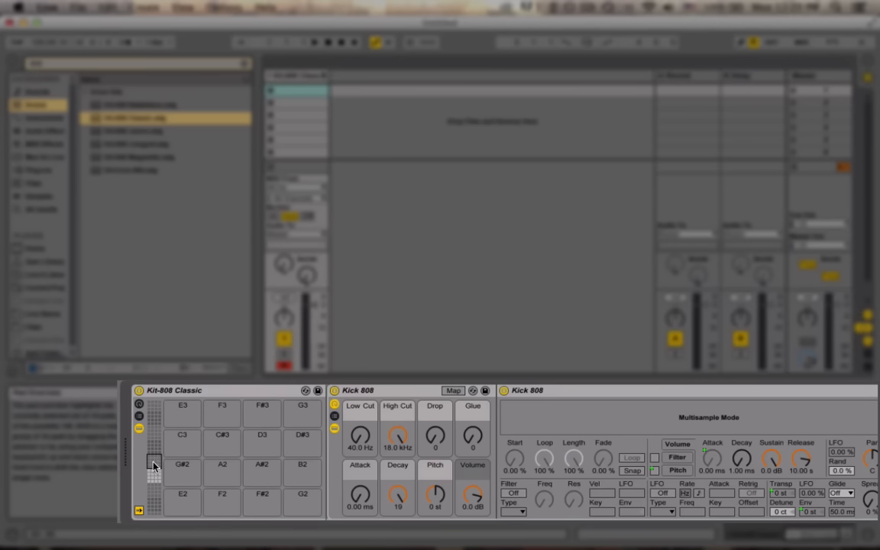
left_click_drag(154, 447, 154, 416)
left_click(154, 449)
left_click_drag(155, 452, 155, 475)
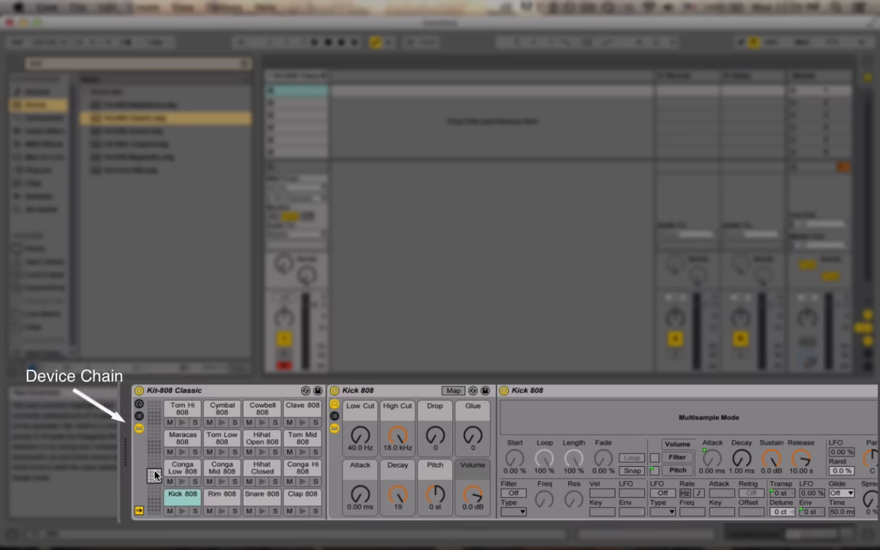
Inspect the Hihat Open, Tom Mid, Conga Hi and Hihat Closed 808 pads' instruments
left_click(262, 438)
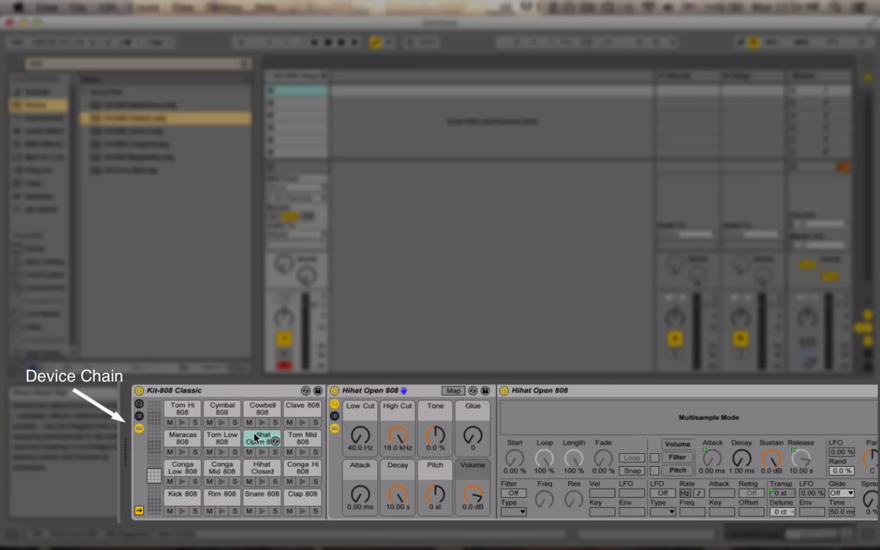
left_click(301, 438)
left_click(302, 468)
left_click(262, 468)
scroll(329, 435, "right", 3)
scroll(271, 436, "right", 2)
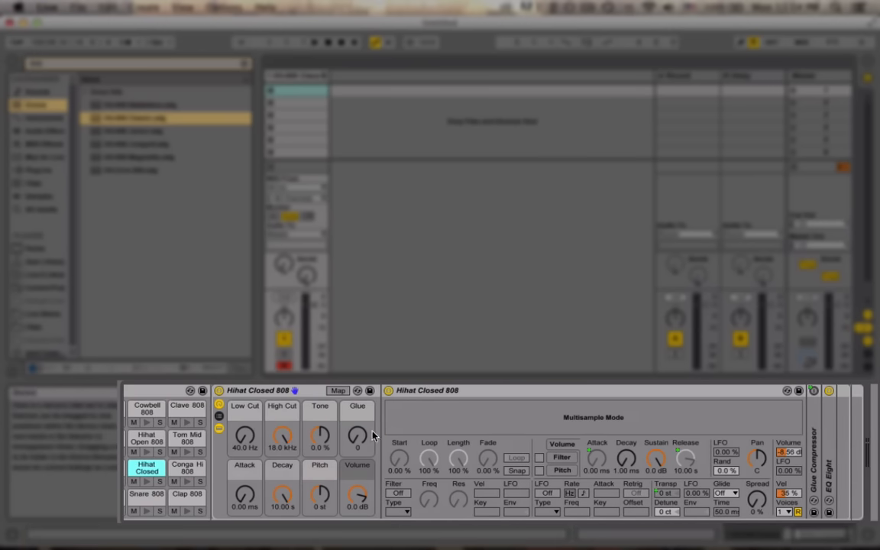
scroll(574, 391, "left", 3)
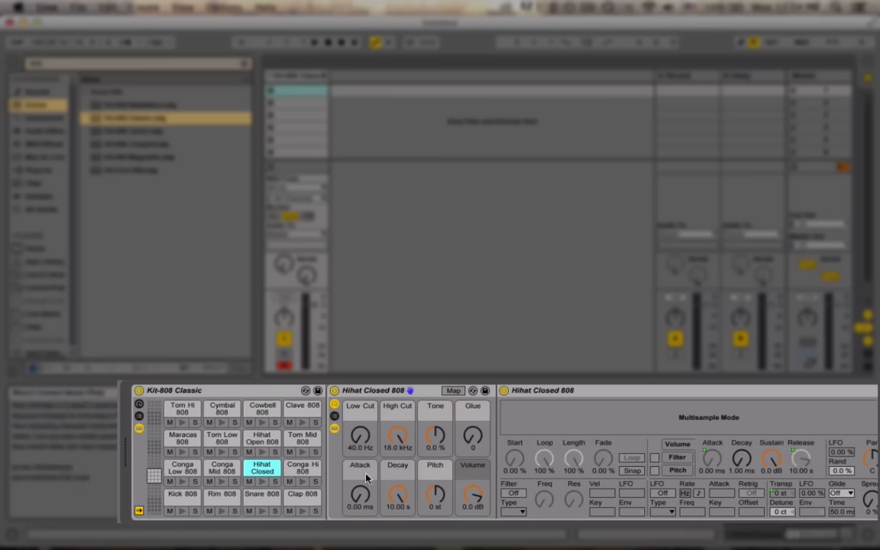
Inspect the Clap, Snare and Rim 808 pads, ending on Kick 808's sampler instrument
left_click(302, 496)
left_click(262, 495)
left_click(220, 496)
left_click(182, 495)
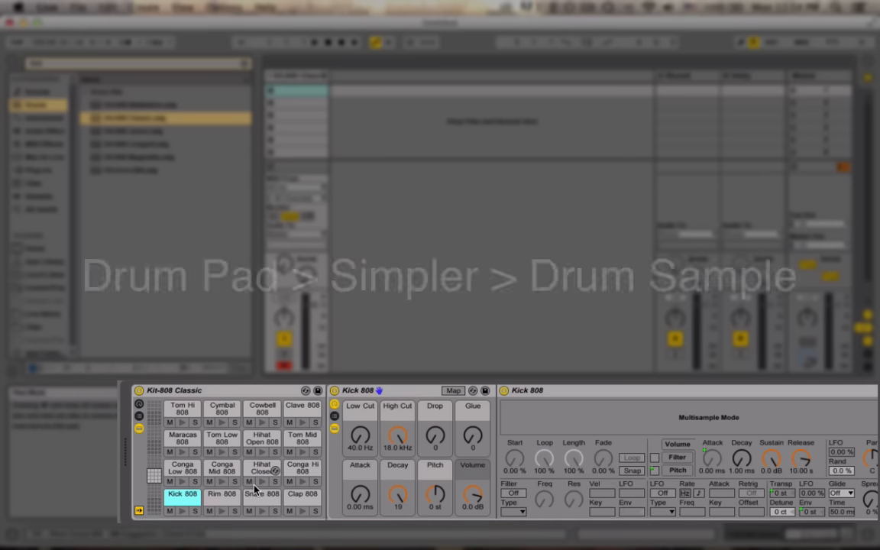
left_click(569, 392)
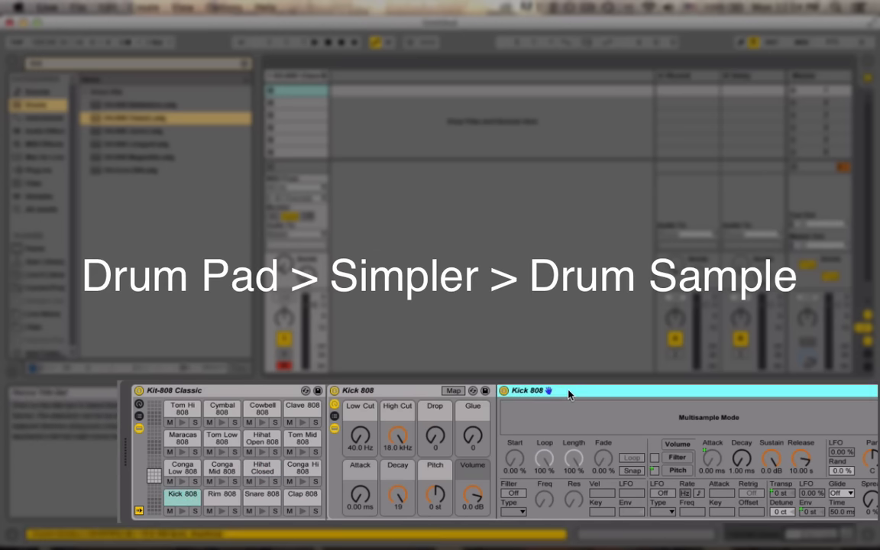
scroll(568, 391, "right", 1)
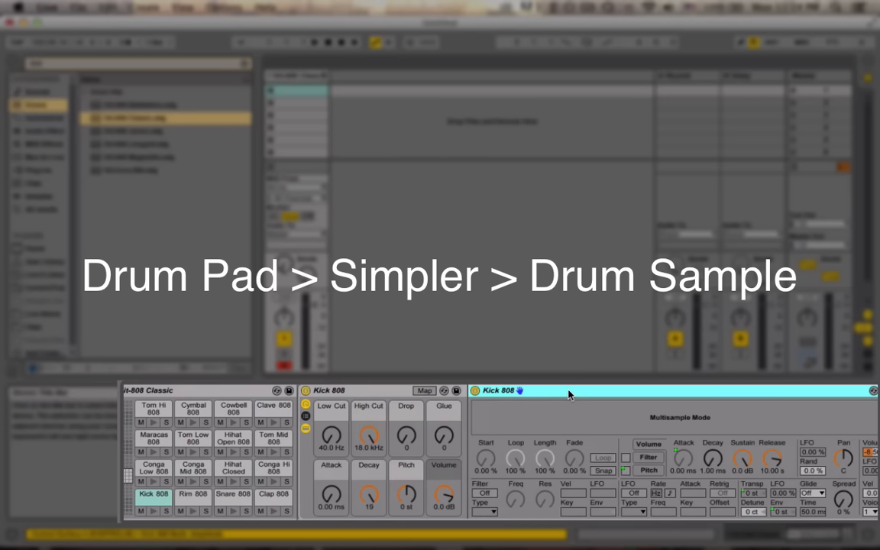